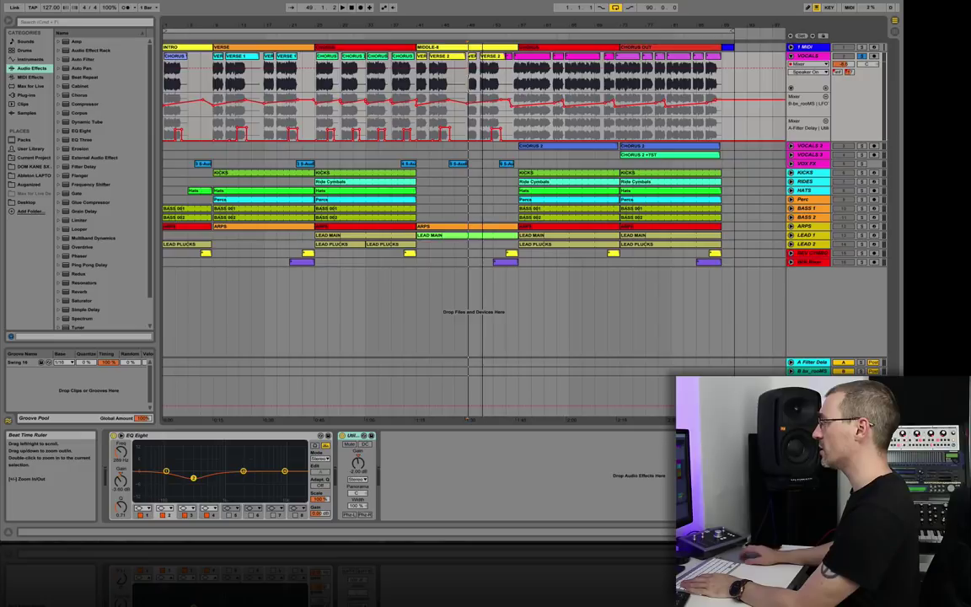
Zoom in on the vocal bars, start playback, and add a second EQ Eight to the vocal track.
left_click_drag(469, 25, 348, 24)
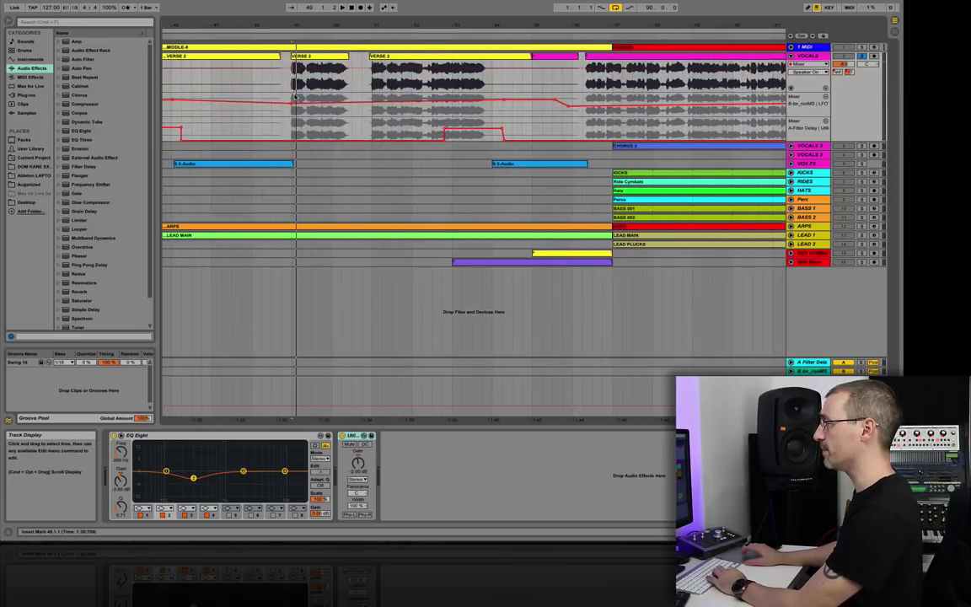
key("space")
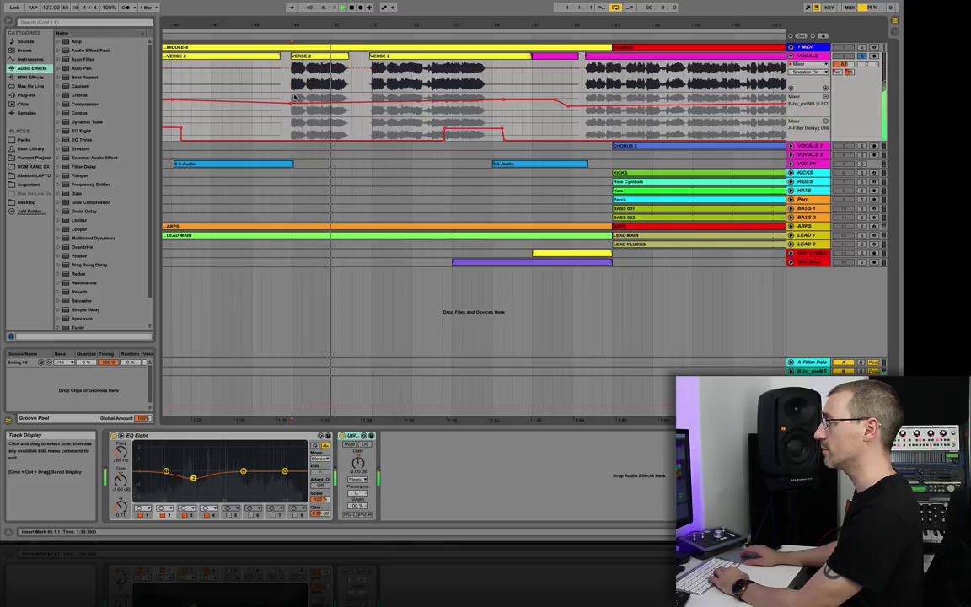
double_click(80, 131)
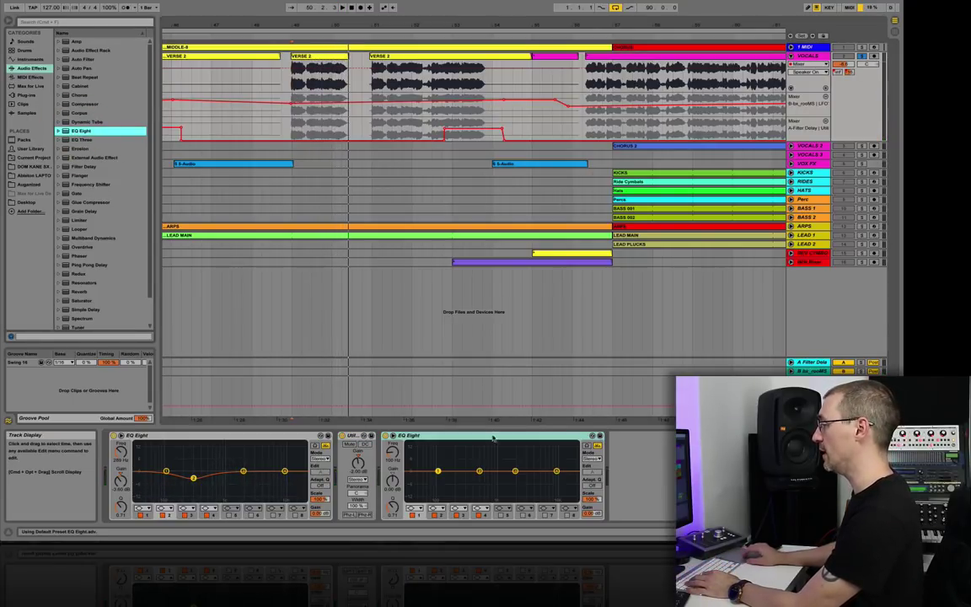
Make band 4 a High Shelf and boost it around 3.60 kHz.
left_click(484, 509)
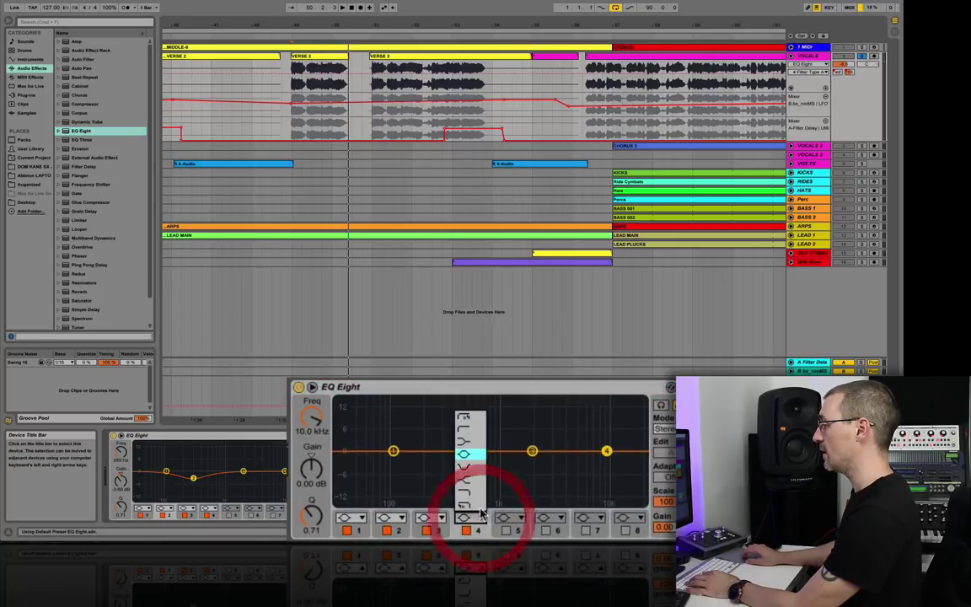
left_click(470, 443)
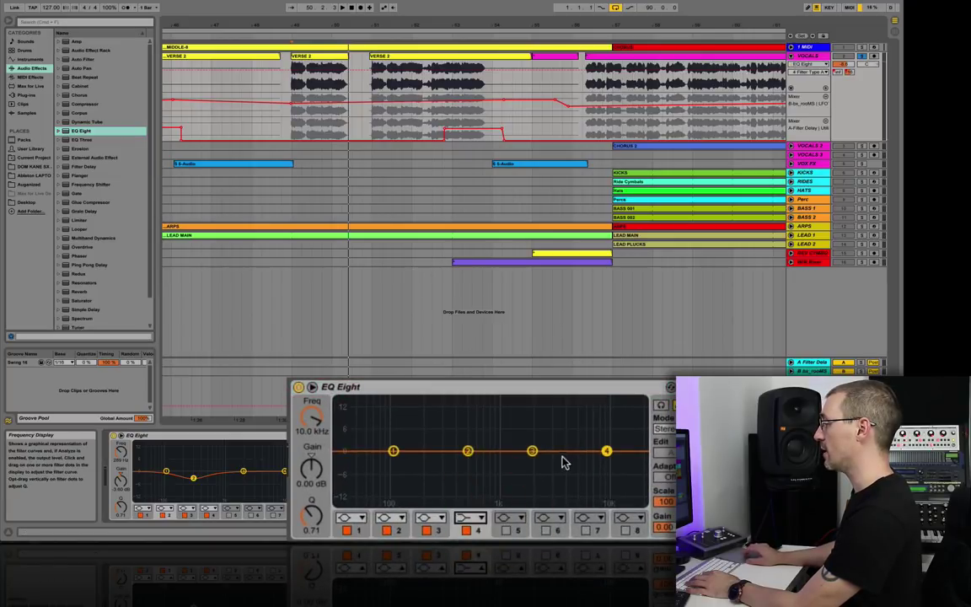
left_click_drag(607, 453, 568, 449)
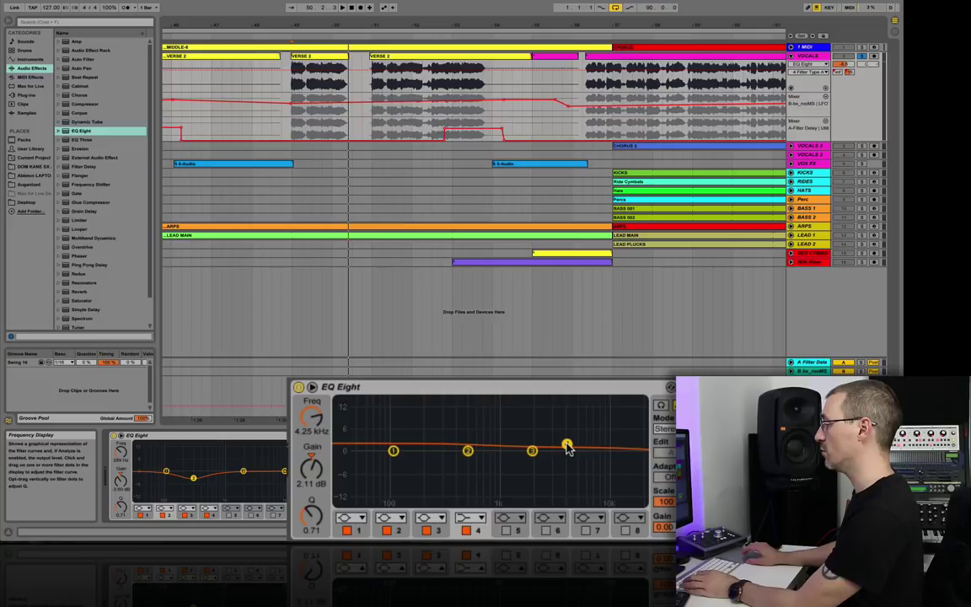
key("ctrl+z")
left_click(468, 518)
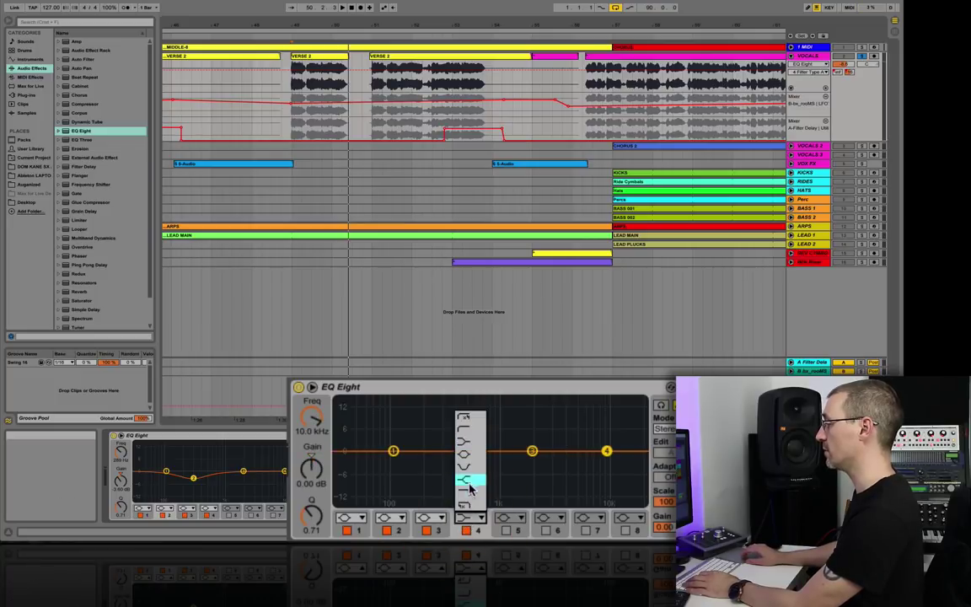
left_click(470, 477)
left_click_drag(582, 451, 559, 399)
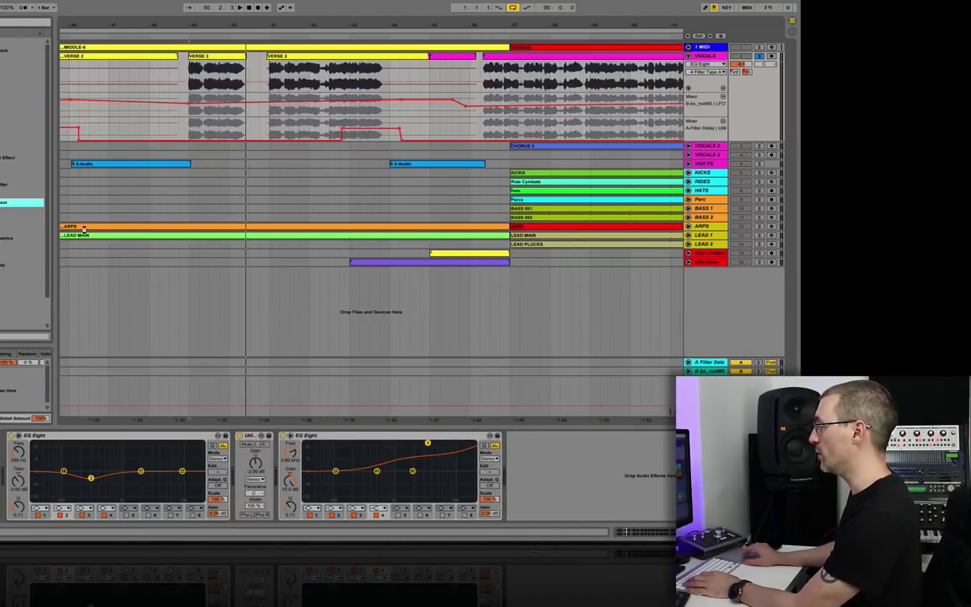
Add a Glue Compressor after the second EQ Eight, switch that EQ off, and start playback.
left_click_drag(84, 228, 531, 424)
left_click(284, 435)
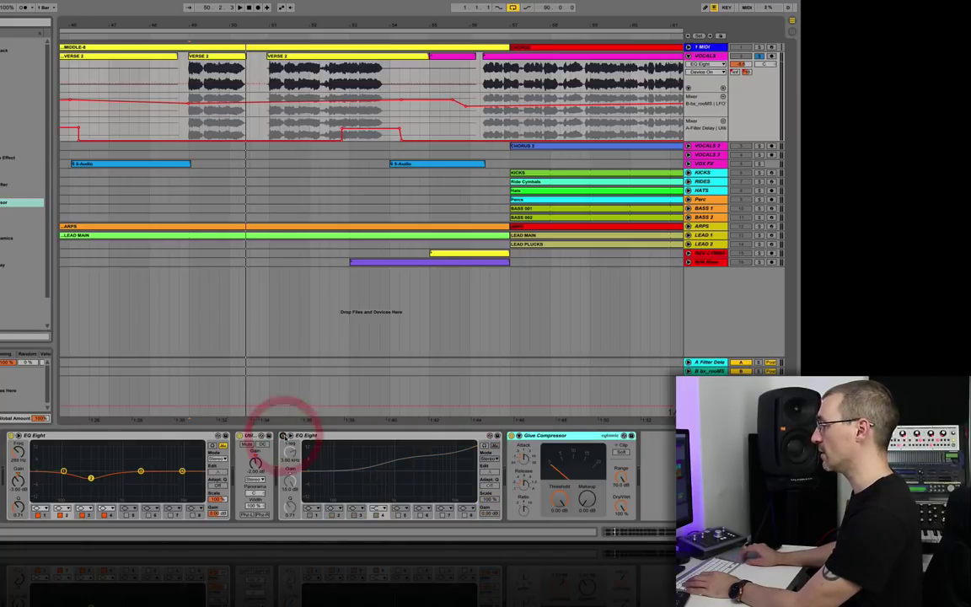
left_click(579, 436)
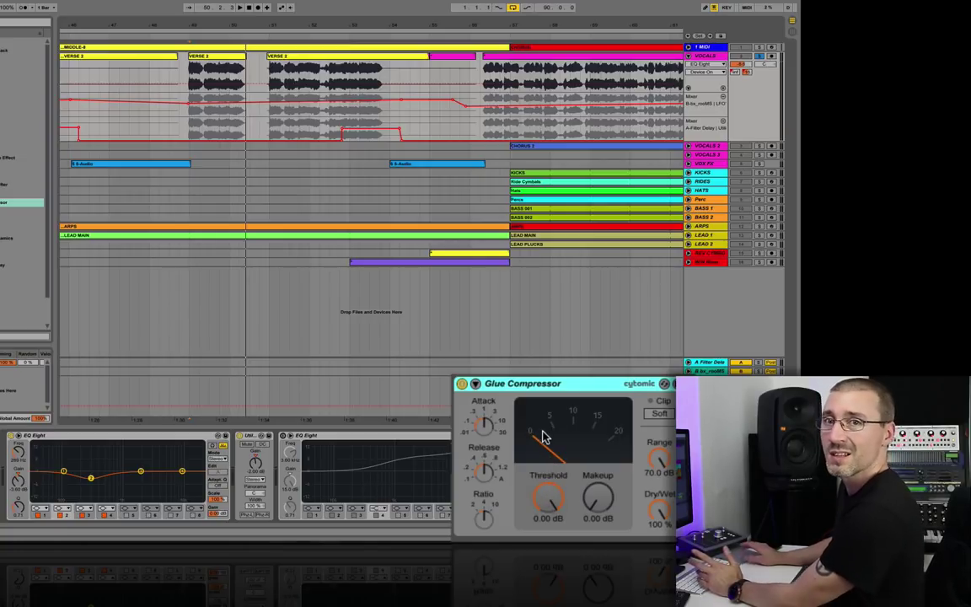
key("space")
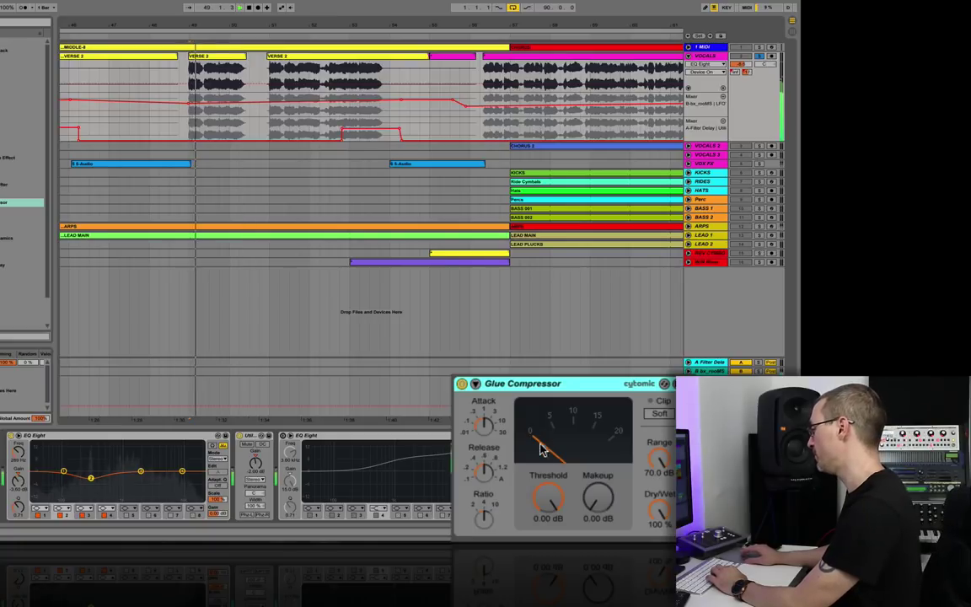
Set the Glue Compressor threshold to -16.2 dB and makeup to 4.13 dB, bypassing it to compare.
left_click_drag(548, 498, 548, 573)
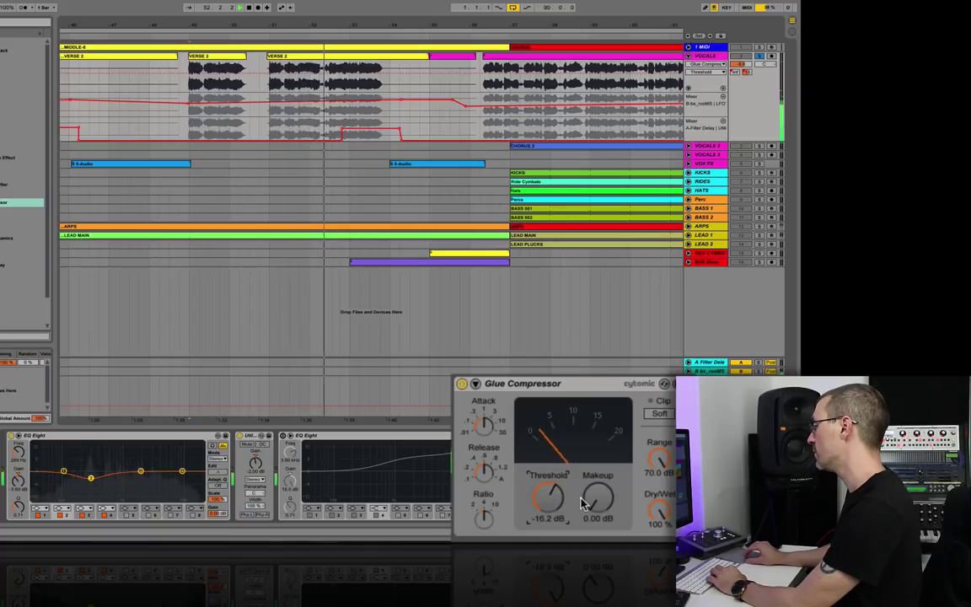
left_click_drag(582, 504, 582, 482)
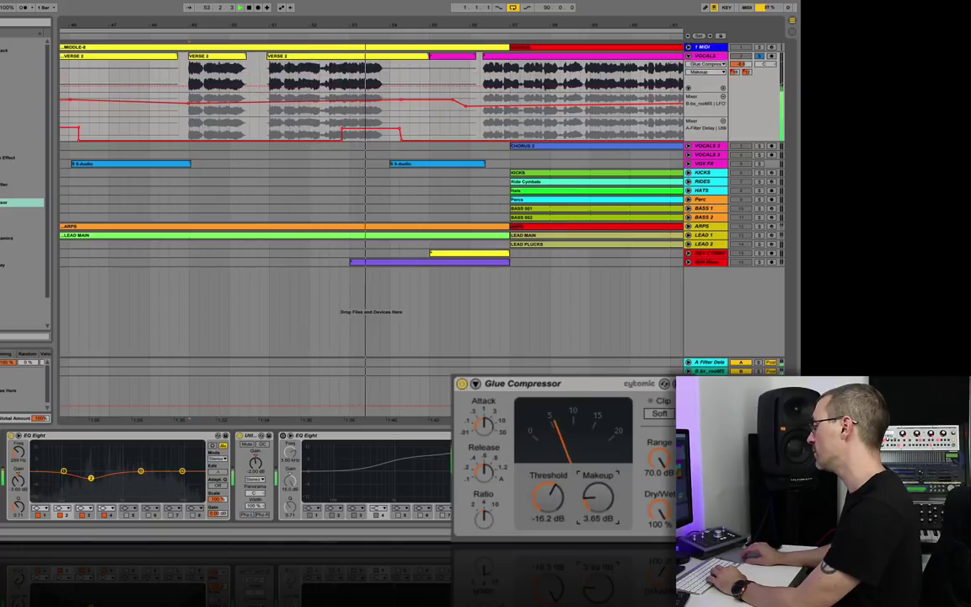
left_click(462, 385)
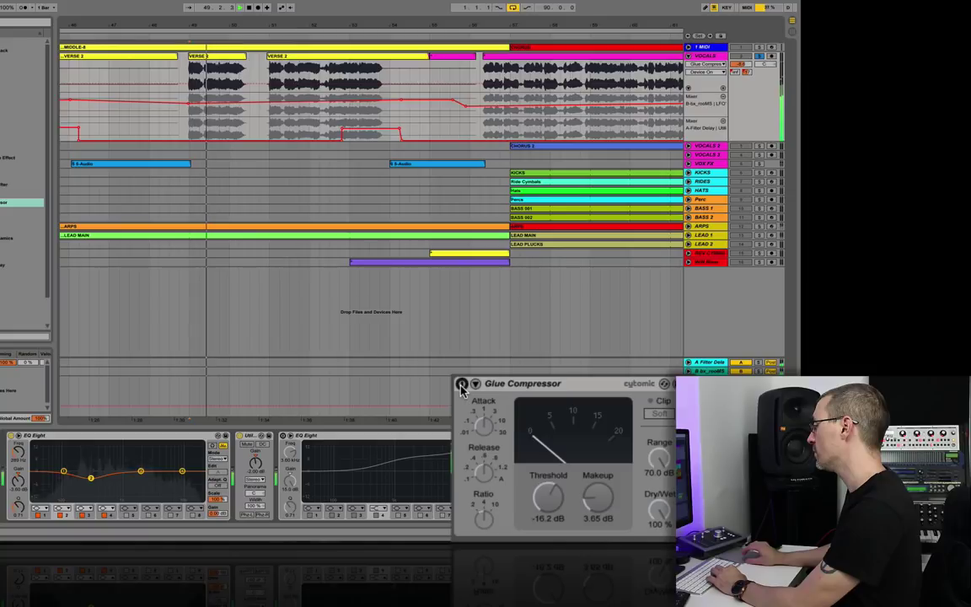
left_click(461, 385)
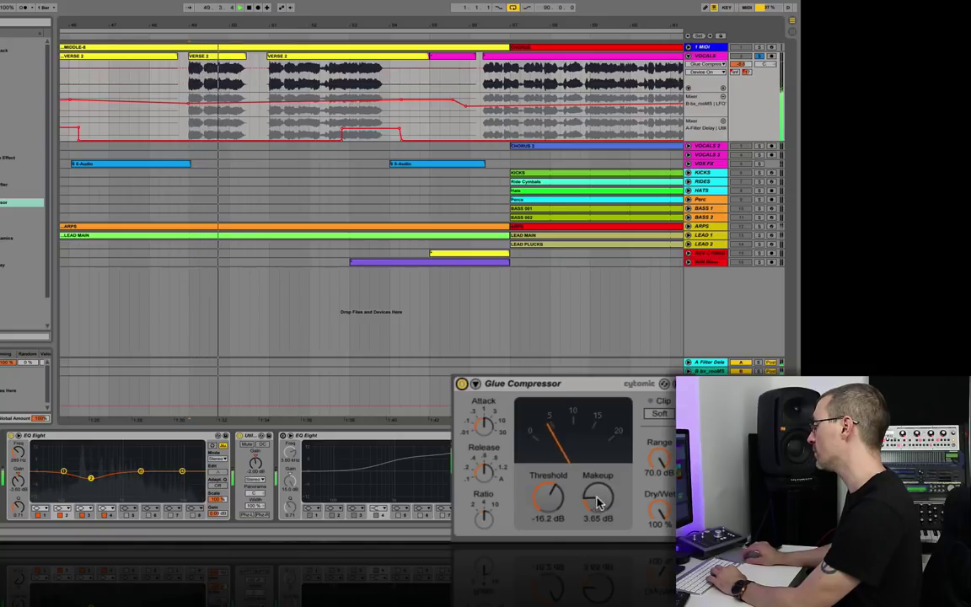
left_click_drag(597, 504, 597, 498)
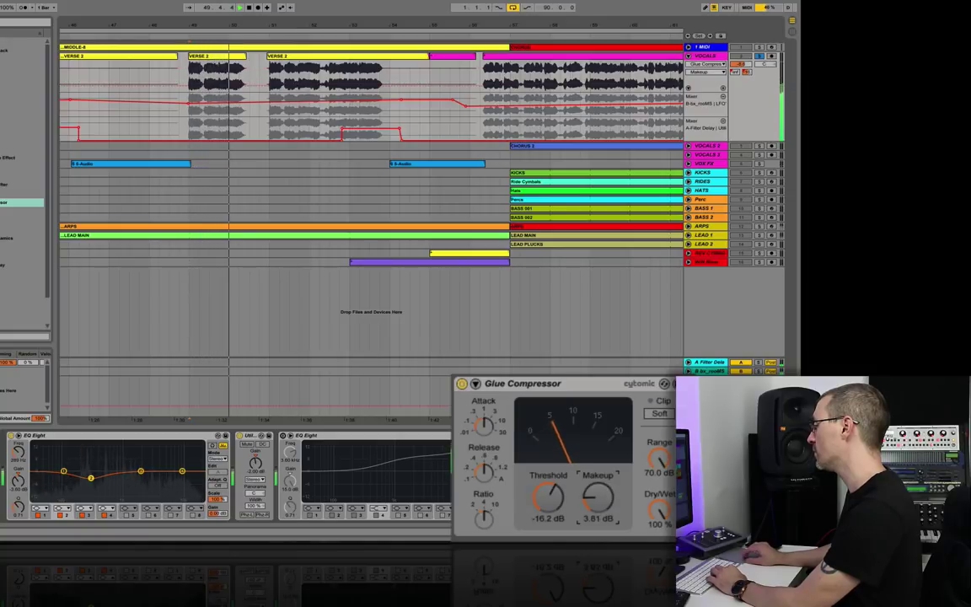
left_click(462, 384)
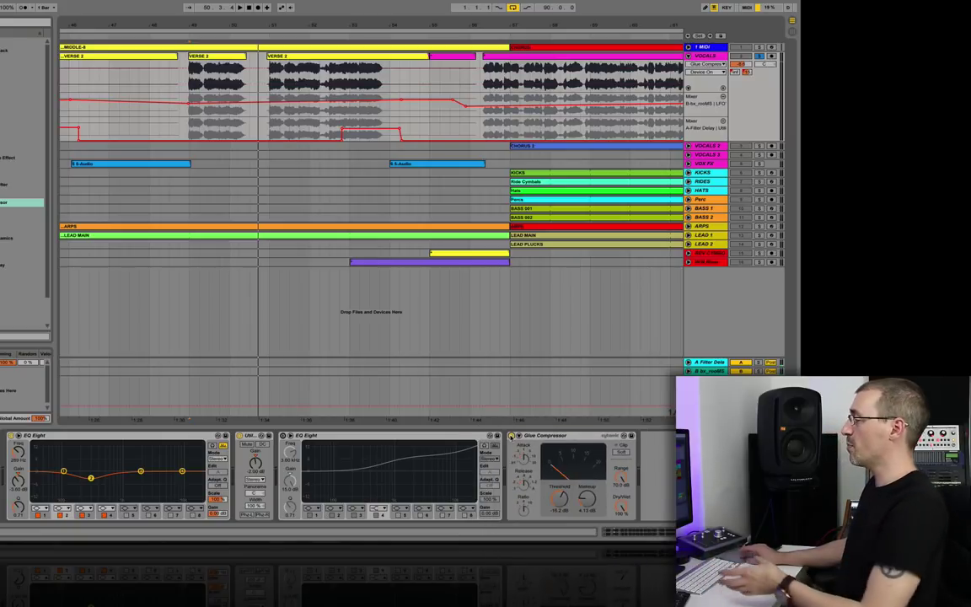
Play the vocal with the second EQ Eight back on and the Glue Compressor bypassed.
left_click(549, 436)
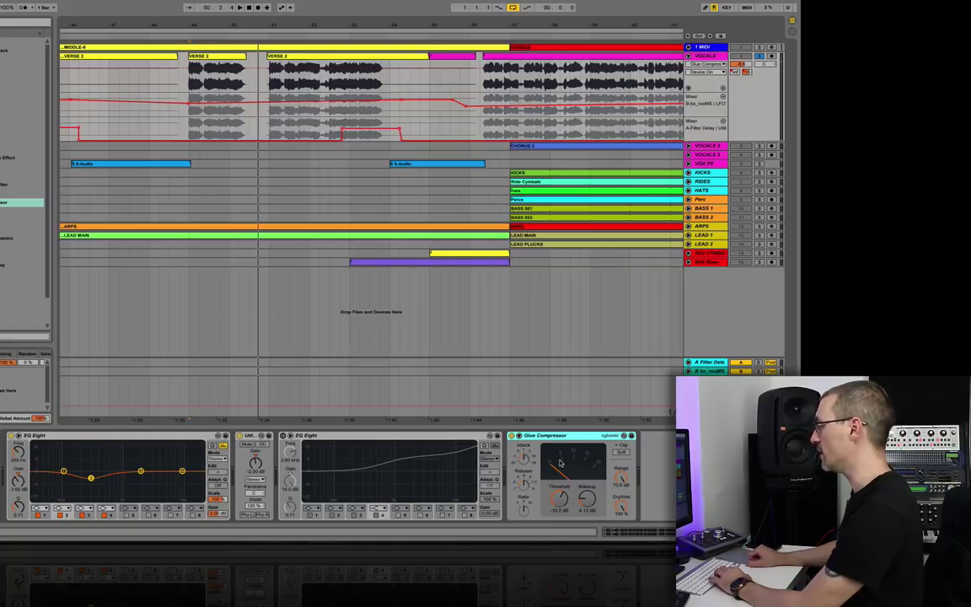
key("space")
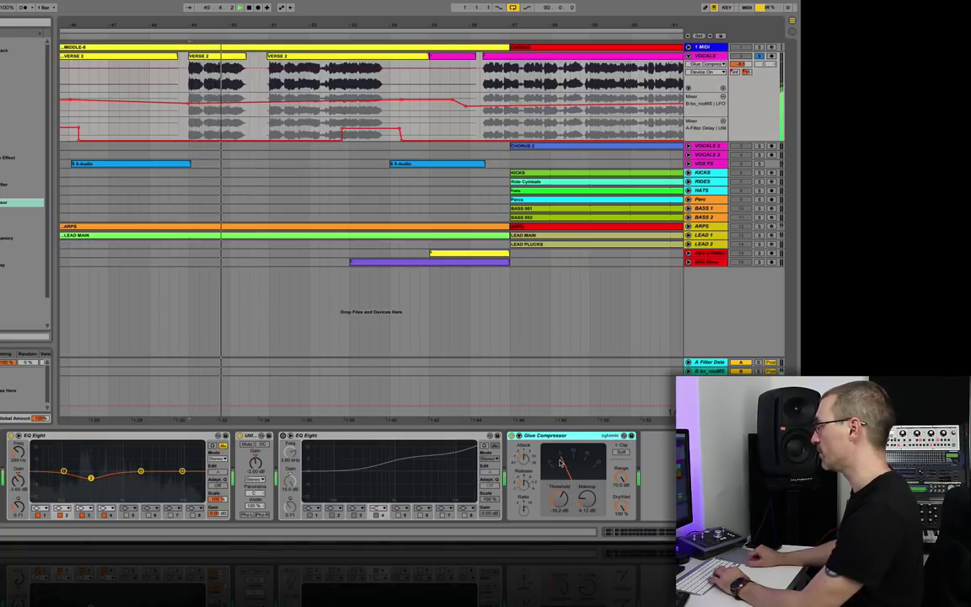
left_click(283, 436)
left_click(513, 436)
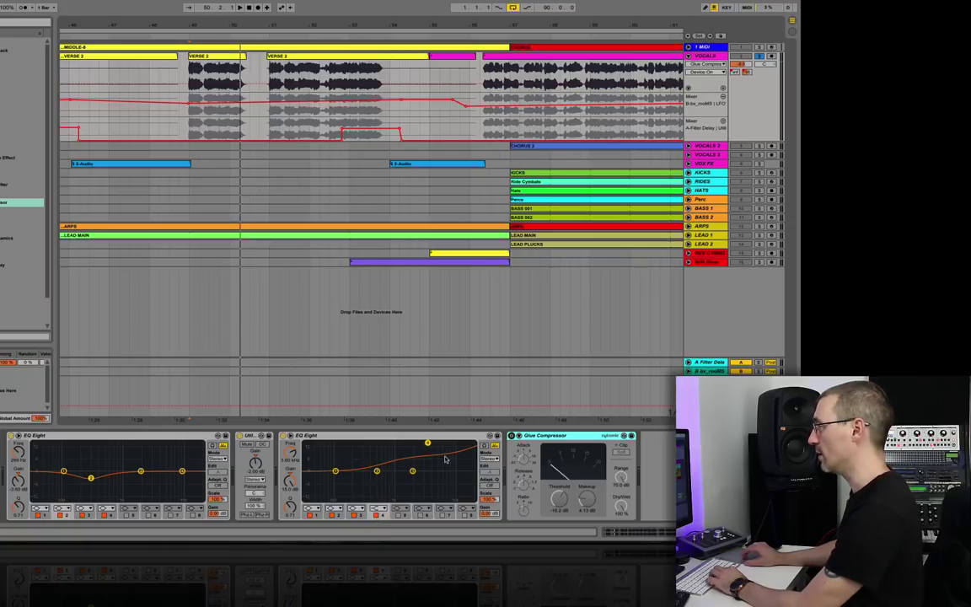
Compare the second EQ Eight off and on during playback, then re-enable the Glue Compressor.
key("space")
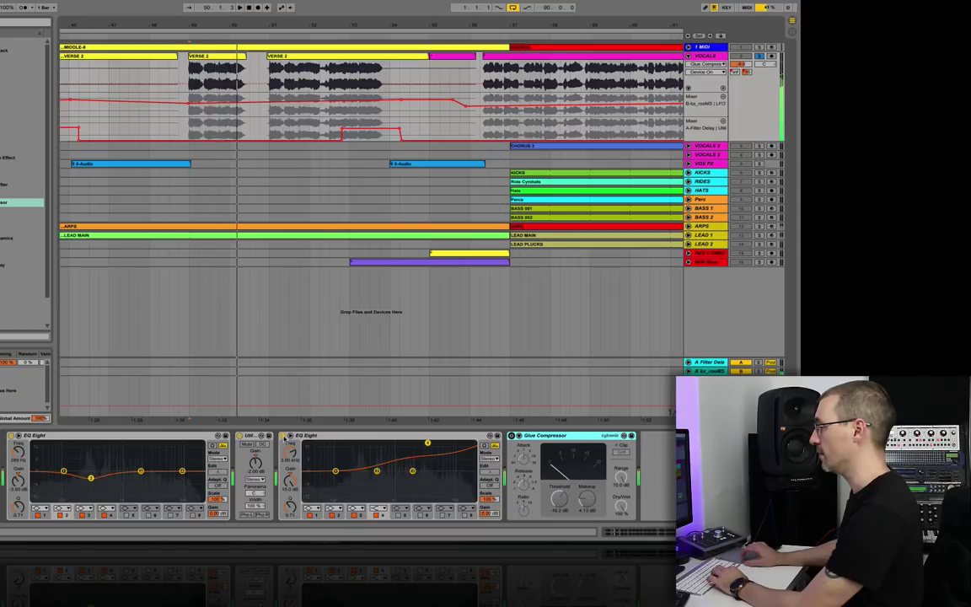
left_click(284, 436)
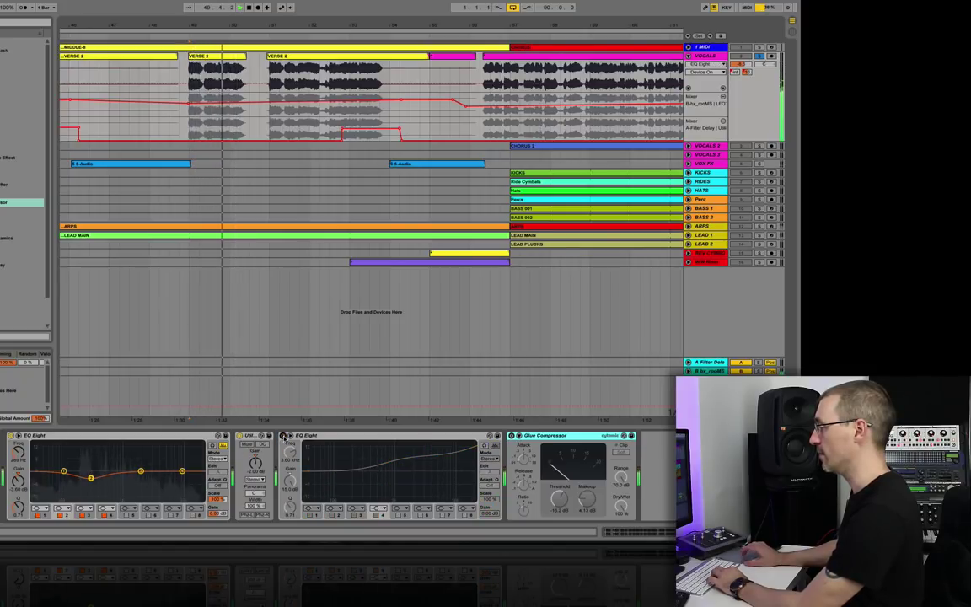
left_click(284, 435)
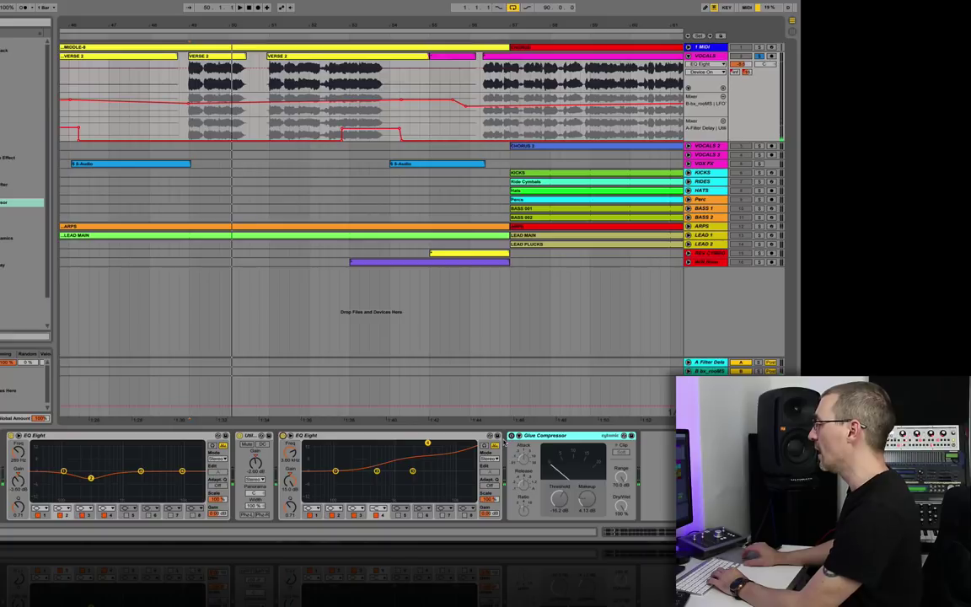
left_click(511, 436)
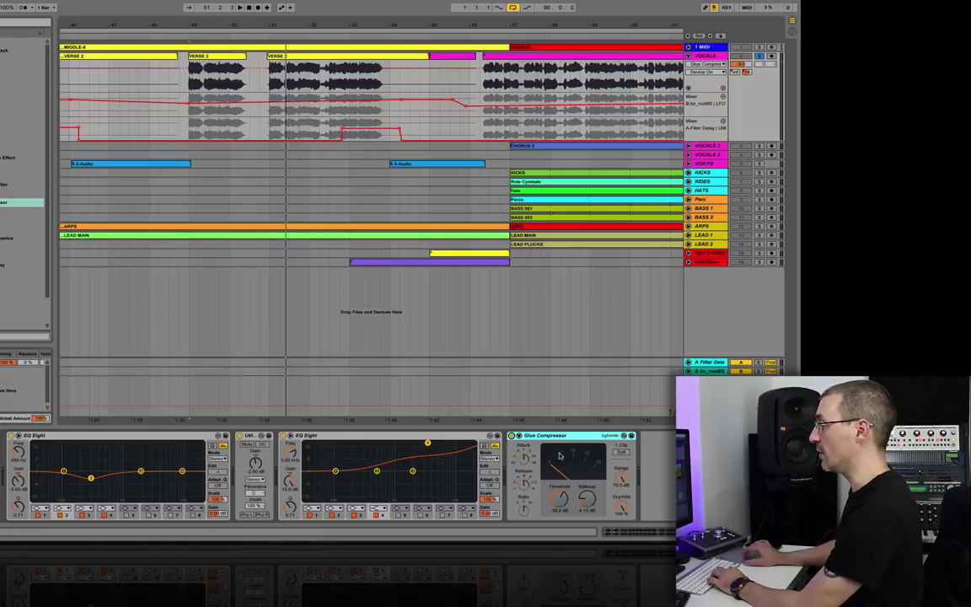
Move the second EQ Eight after the Glue Compressor and play the vocal to hear the new order.
left_click(316, 438)
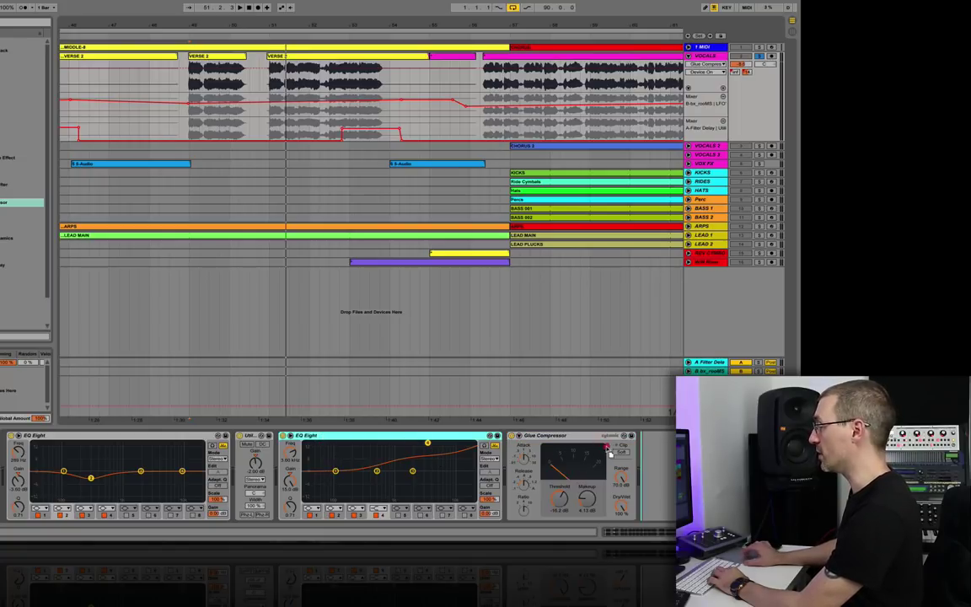
left_click_drag(613, 452, 609, 448)
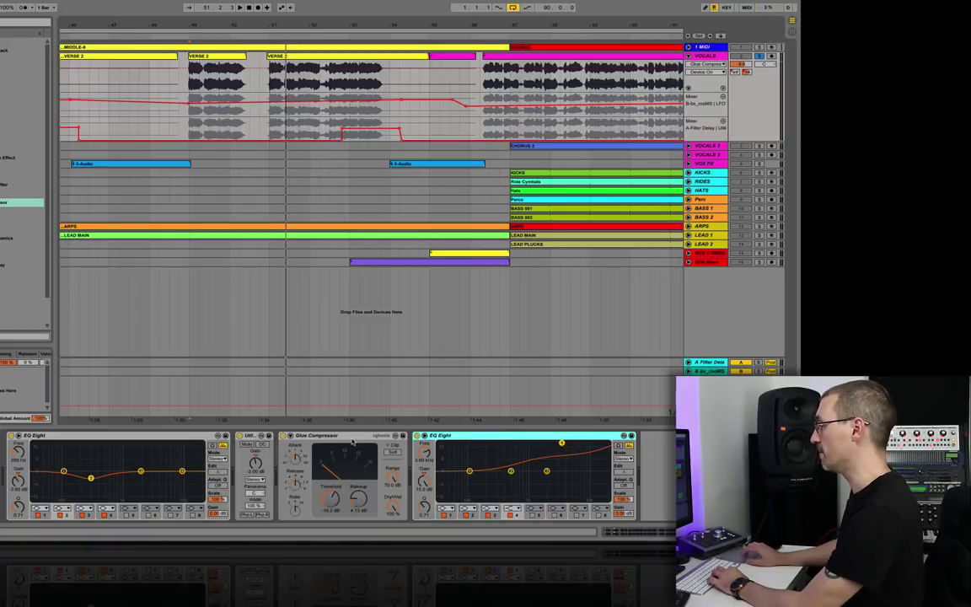
key("space")
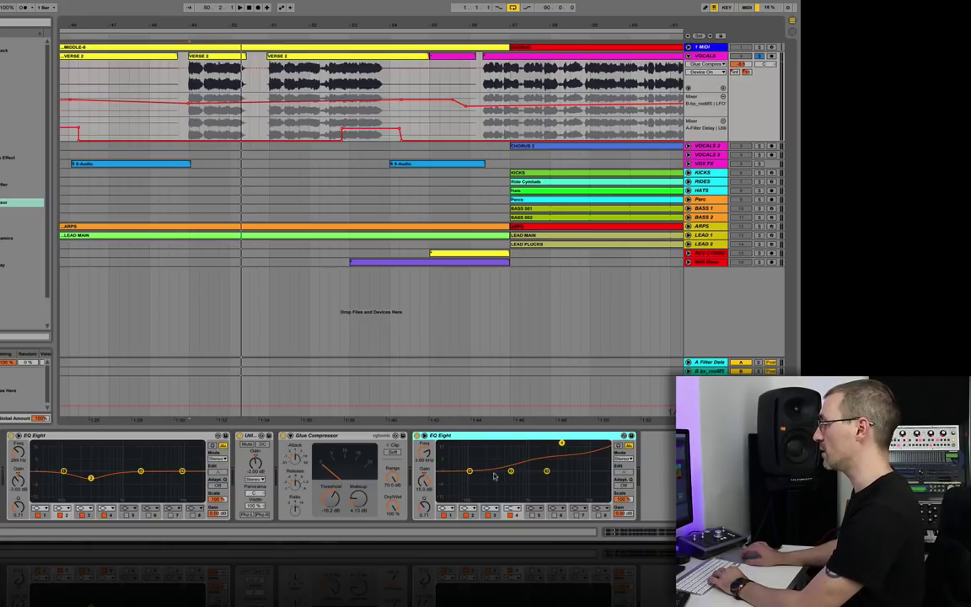
key("space")
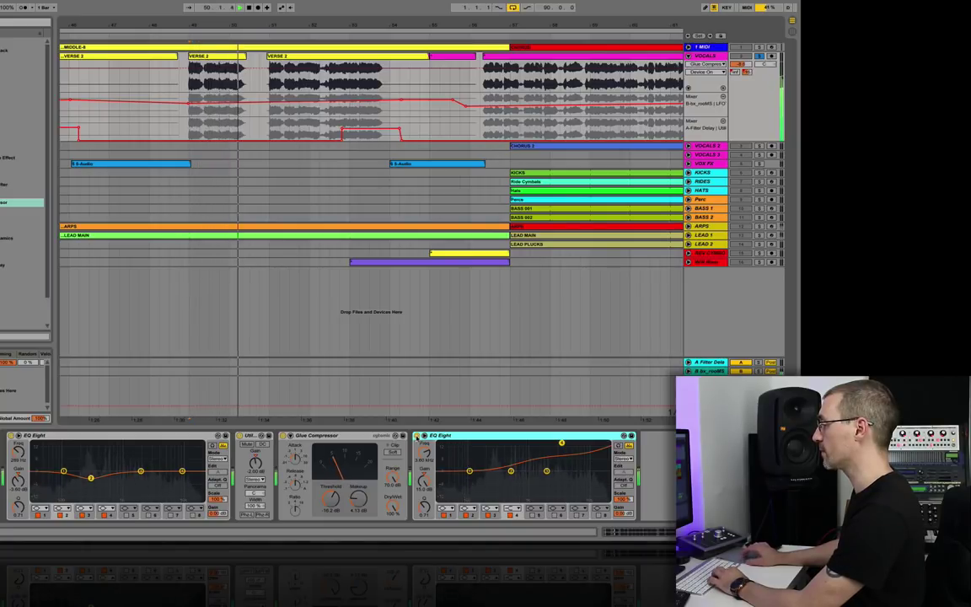
Move the high-shelf EQ Eight back before the Glue Compressor and compare the vocal with it bypassed and active.
left_click_drag(439, 435, 291, 437)
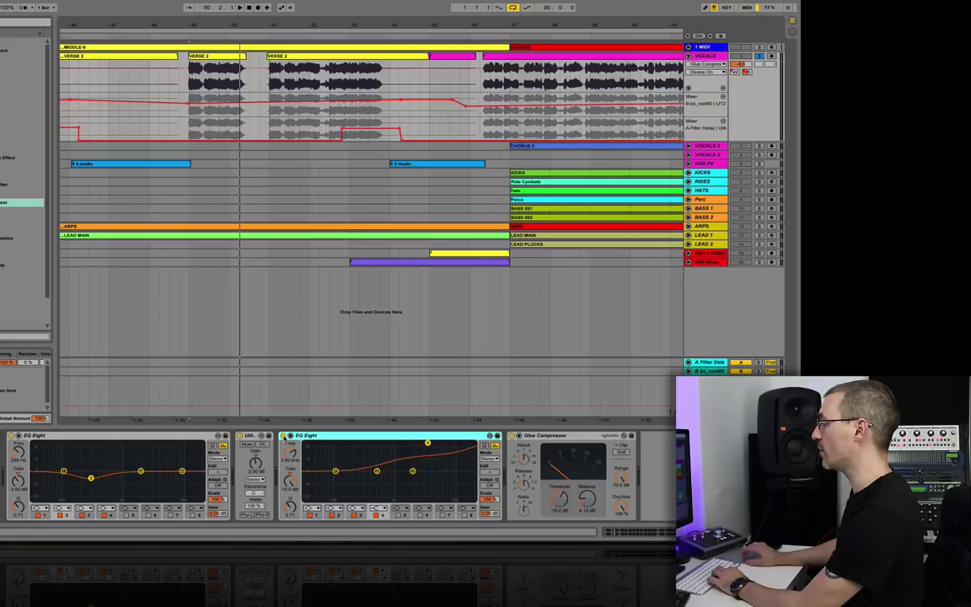
left_click(284, 435)
key("space")
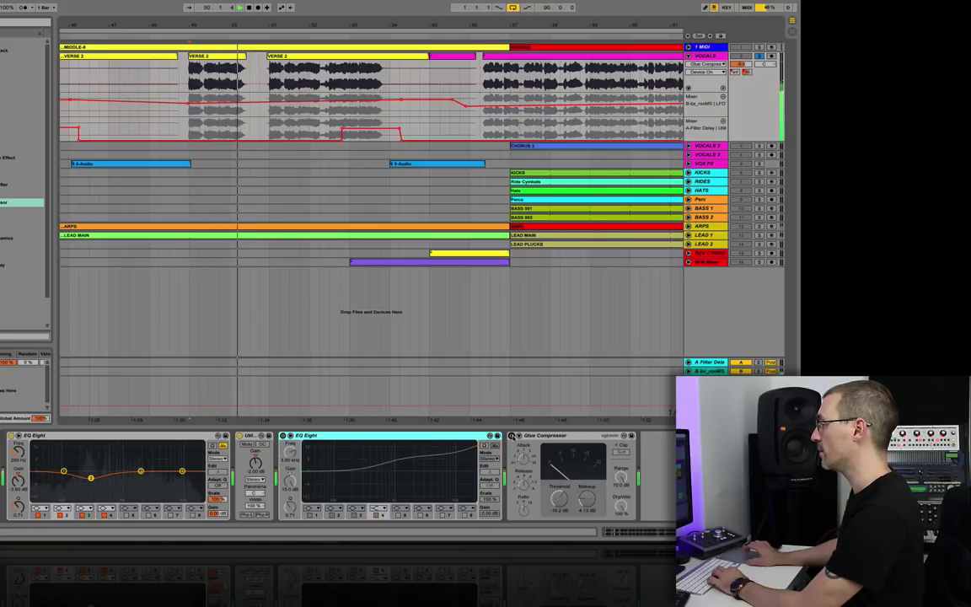
left_click(283, 436)
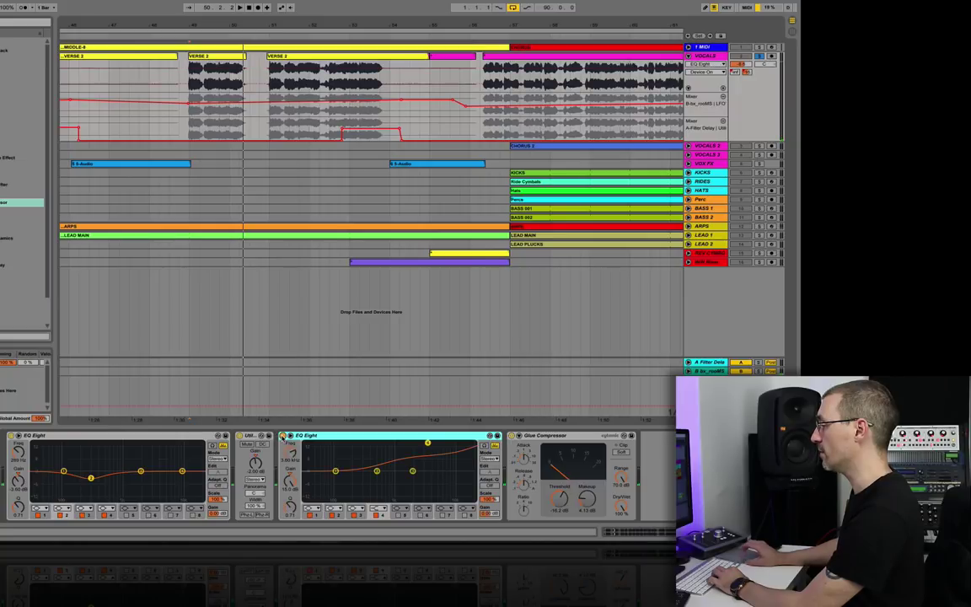
key("space")
key("space")
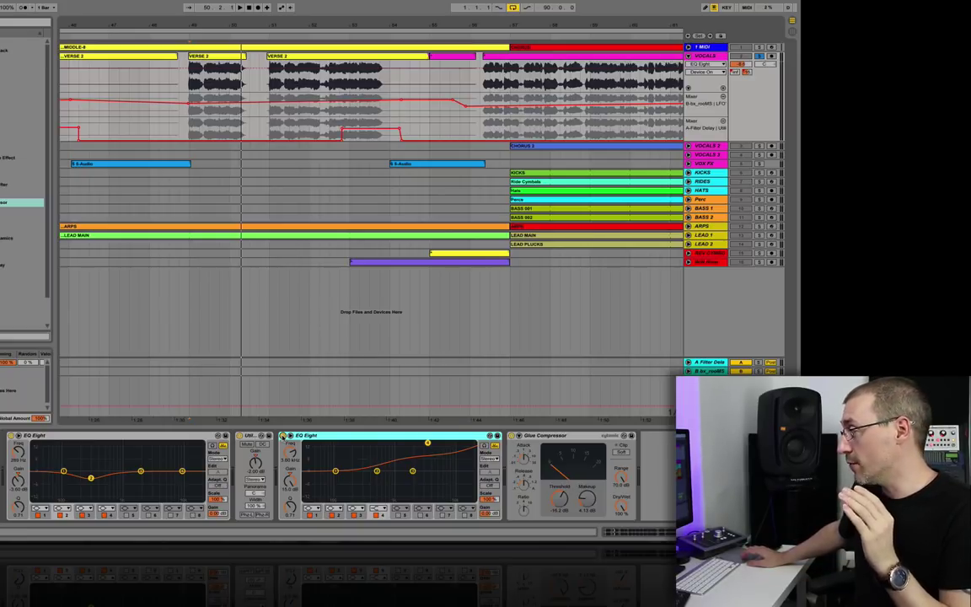
Play the vocal with the high-shelf EQ Eight bypassed, then again with it re-enabled.
left_click(283, 436)
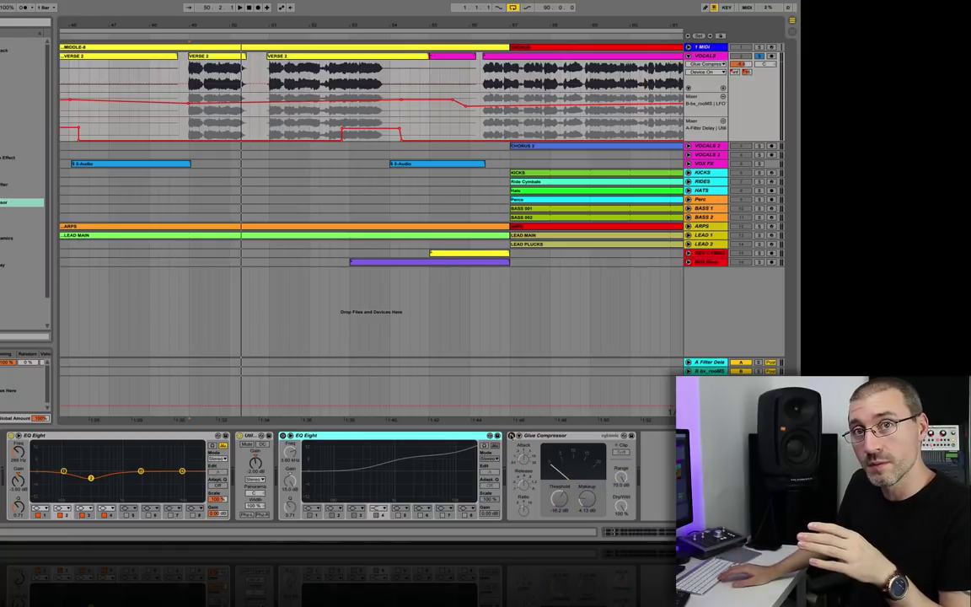
key("space")
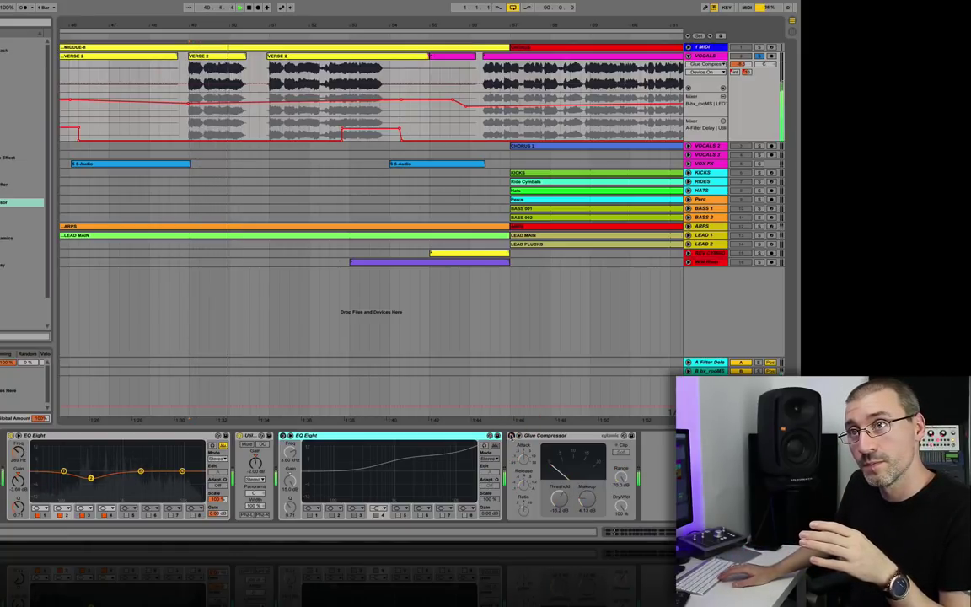
left_click(287, 439)
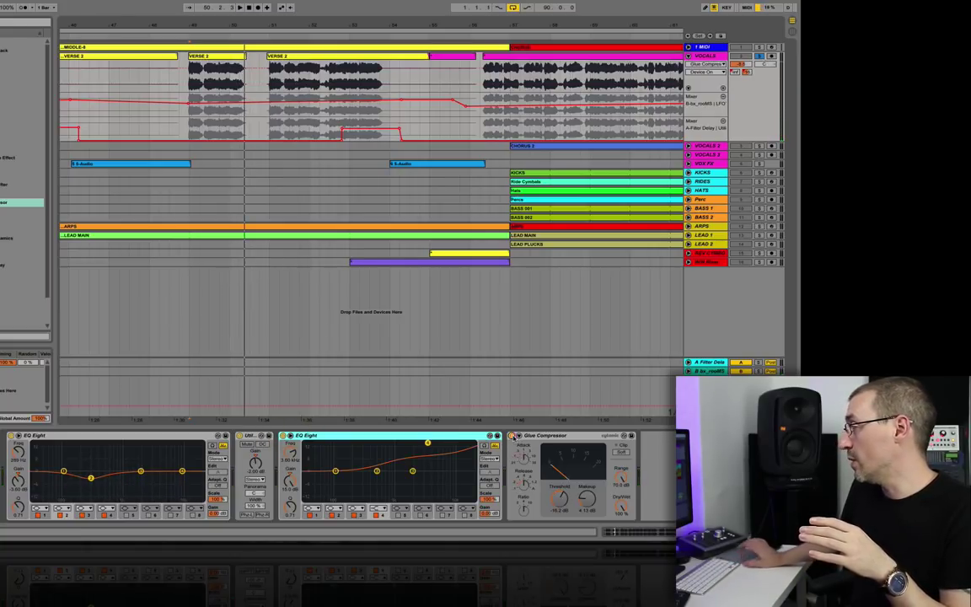
key("space")
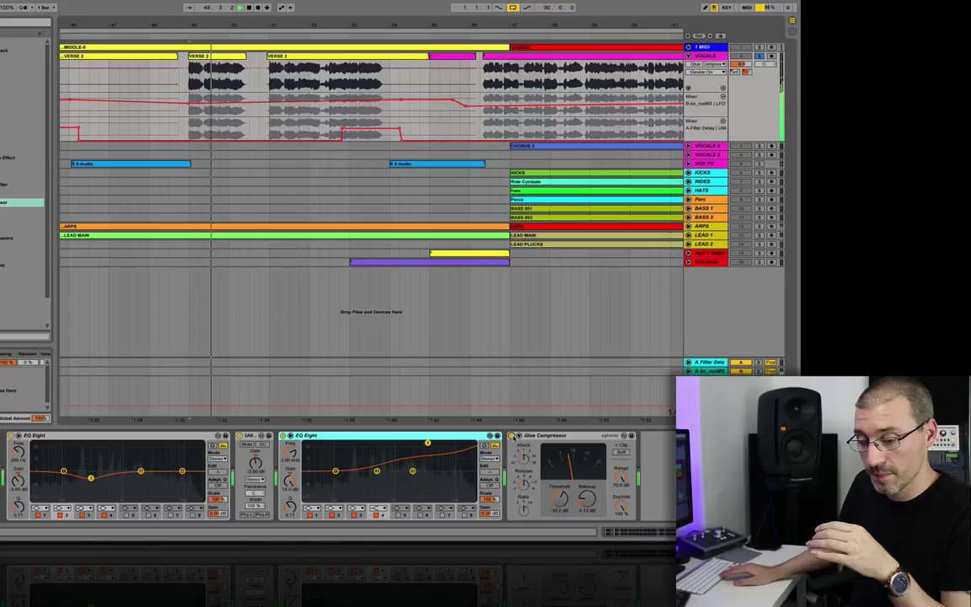
key("space")
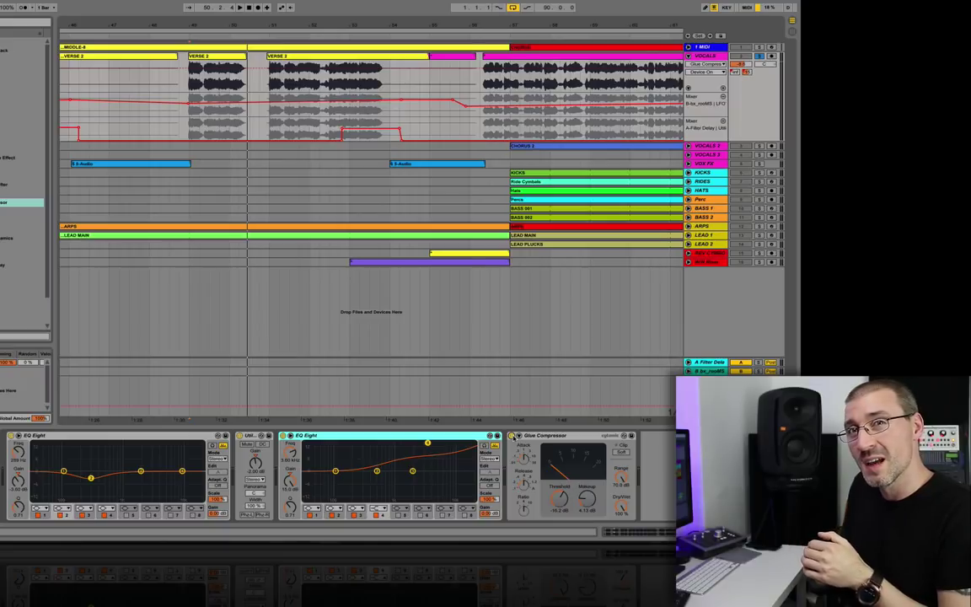
Hear the vocal with the Glue Compressor bypassed, then move it before the EQ Eight.
left_click(512, 436)
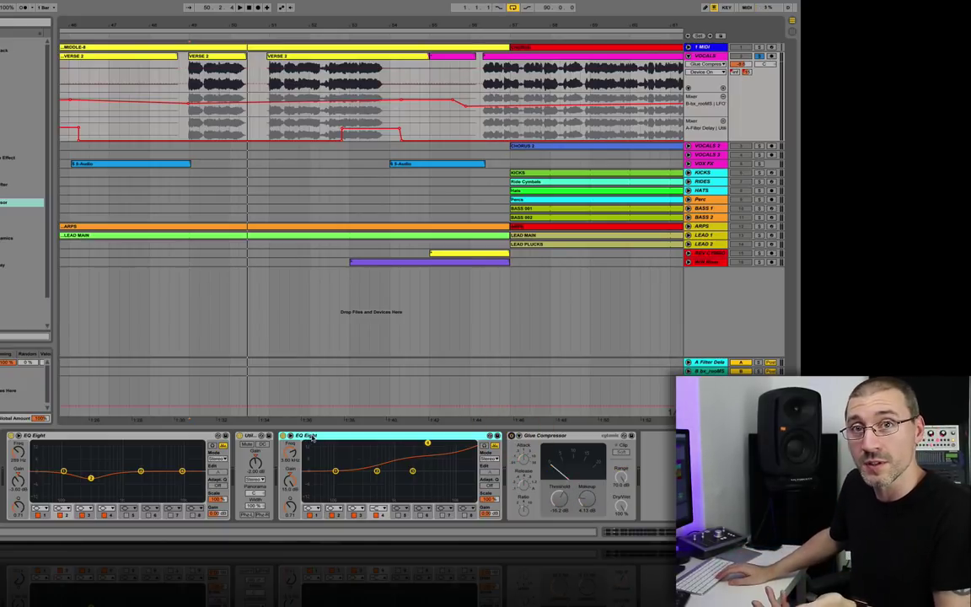
key("space")
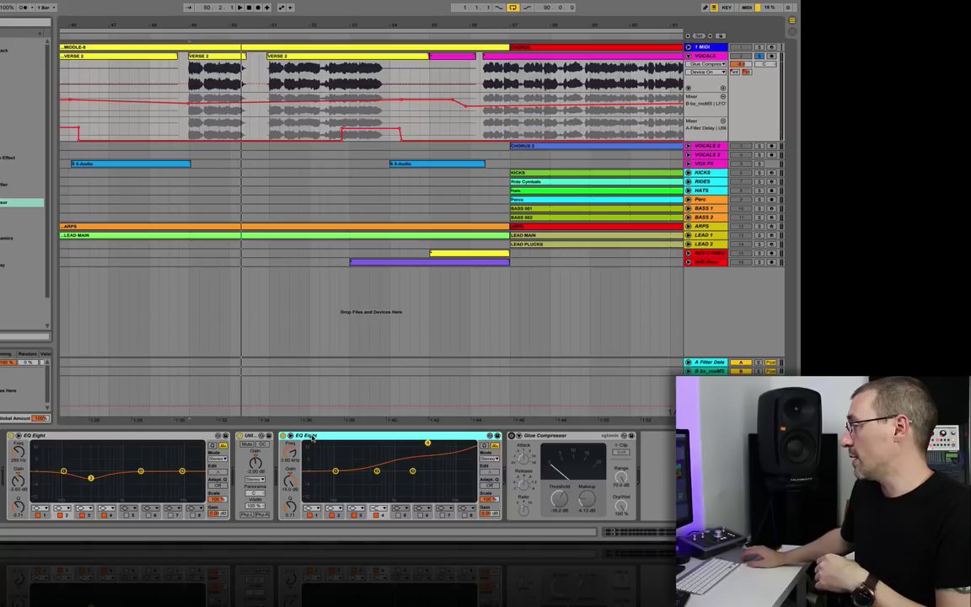
left_click_drag(648, 447, 300, 438)
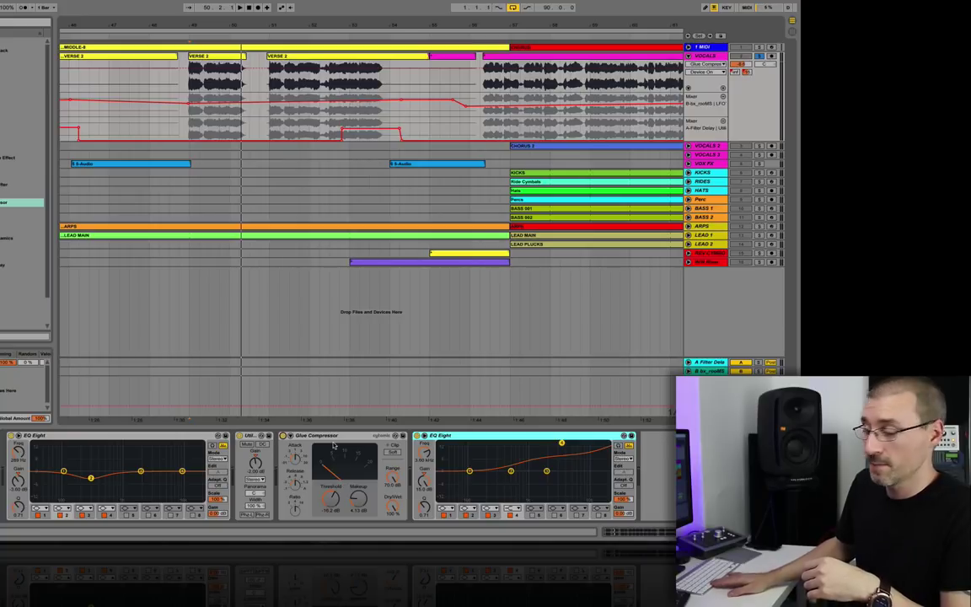
Play compression-first, then move the Glue Compressor after the EQ Eight and play again.
key("space")
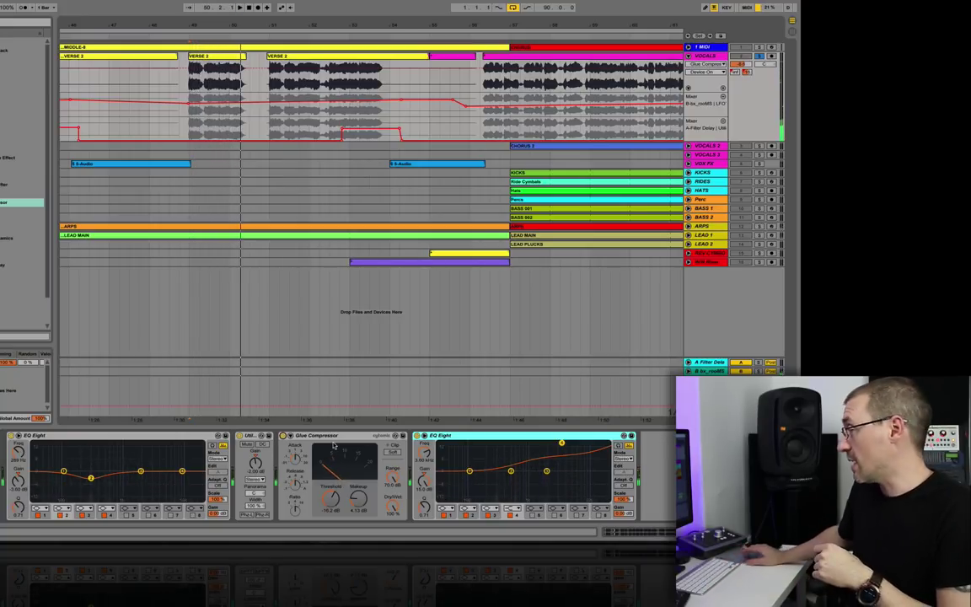
left_click(358, 437)
mouse_move(358, 440)
left_mouse_down()
mouse_move(335, 447)
mouse_move(357, 436)
left_mouse_up()
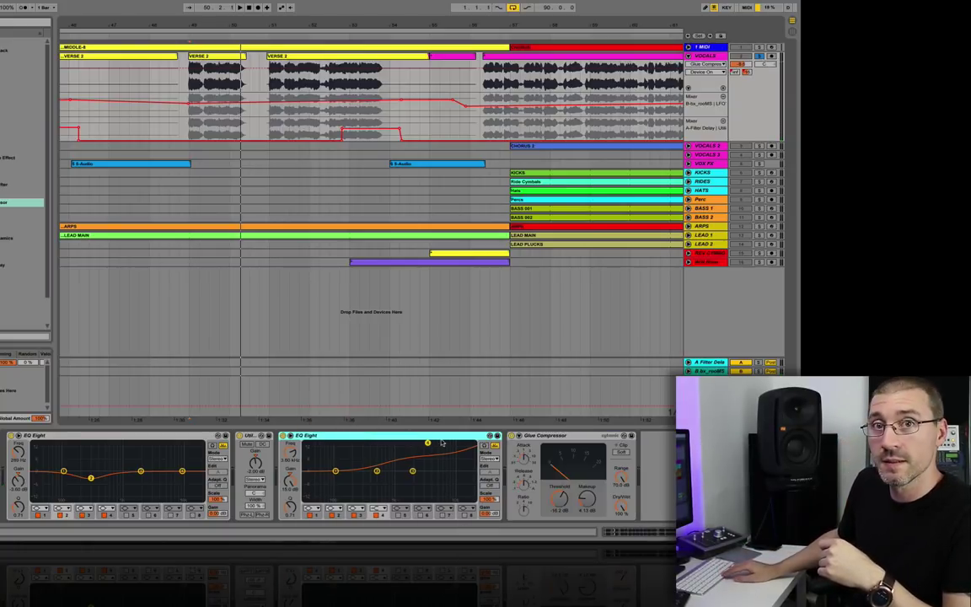
key("space")
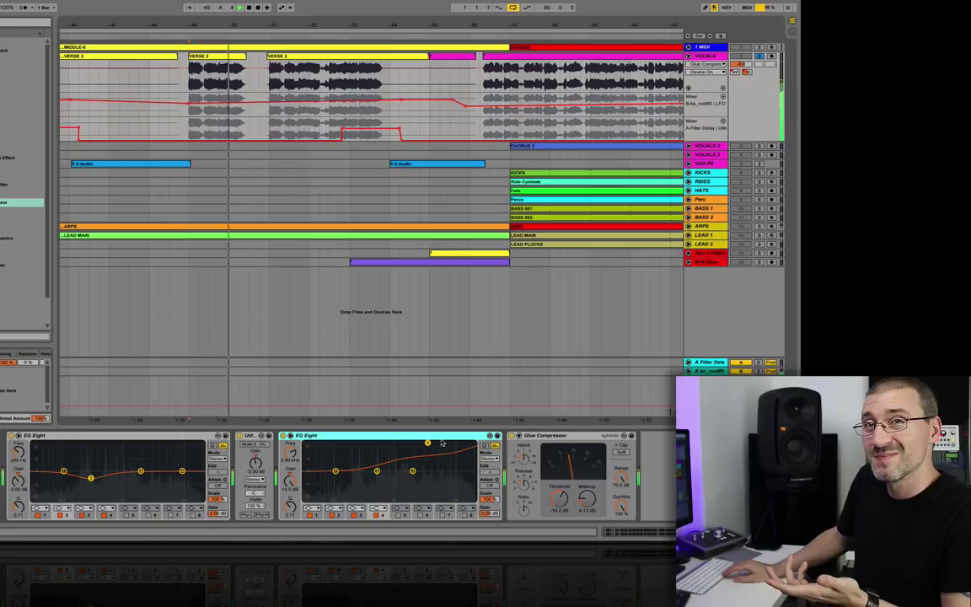